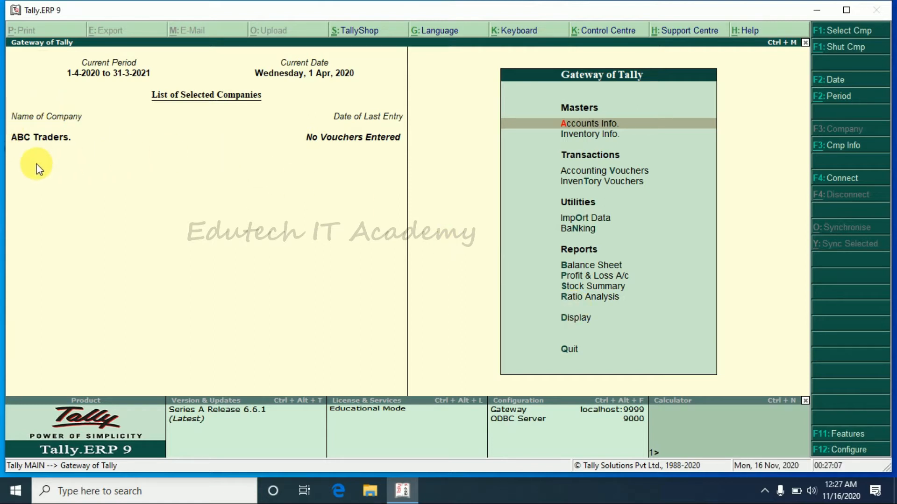
Start a new ledger from Accounts Info and name it 'S S Traders Cr.'.
key(Return)
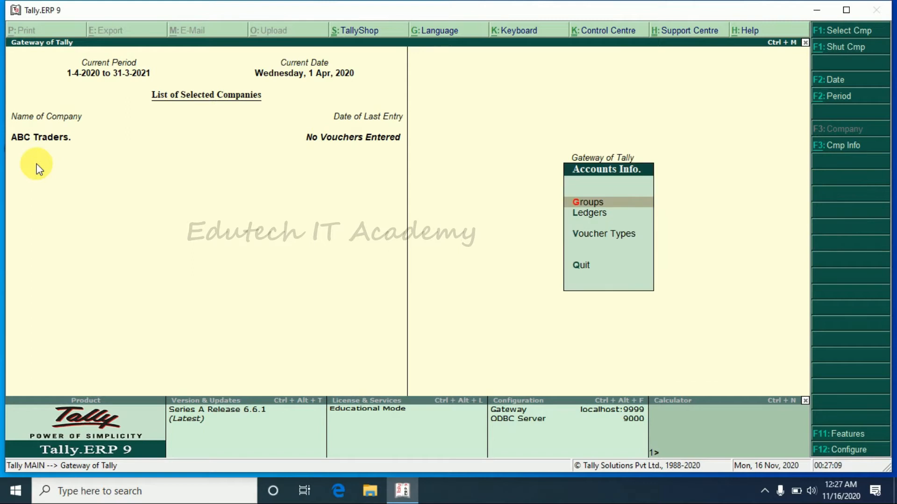
key(Down)
key(Return)
key(Return)
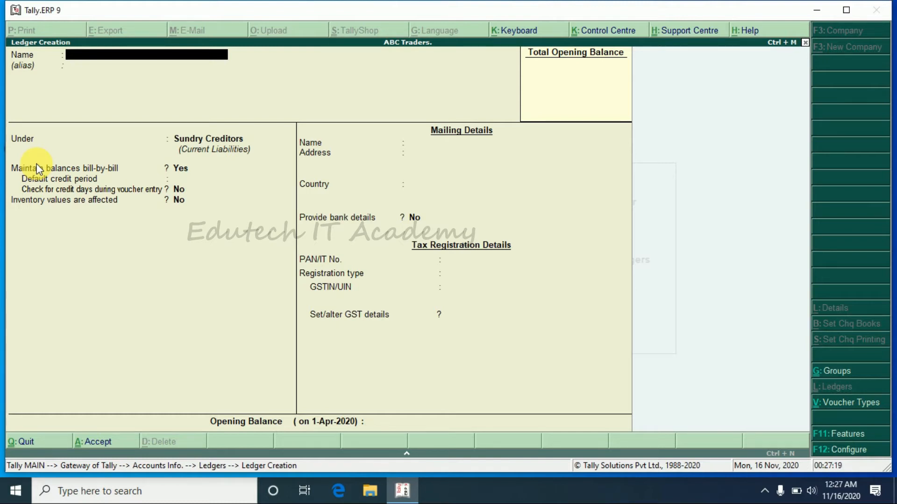
text(S)
text( S)
text( Trat)
text(e)
key(BackSpace)
key(BackSpace)
text(ders)
text(Cr)
key(Return)
key(Return)
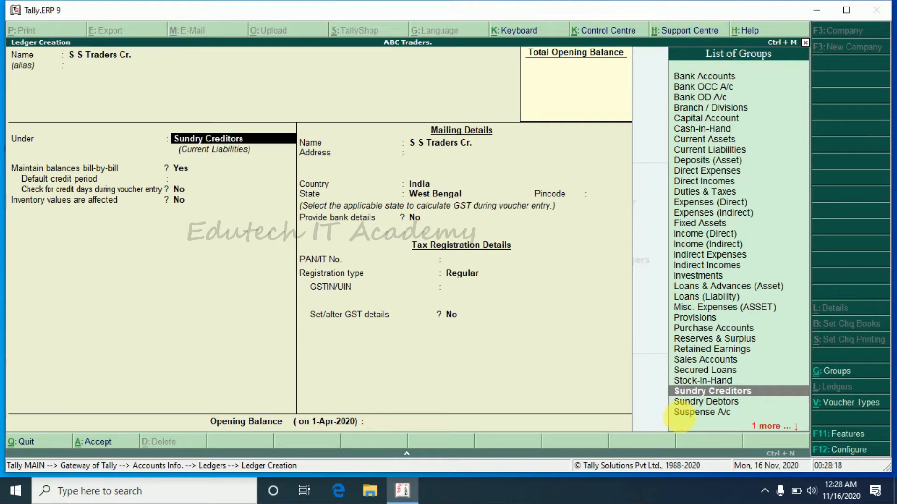
Place the ledger under the Sundry Creditors group.
key(Down)
key(Up)
key(Up)
key(Down)
key(Down)
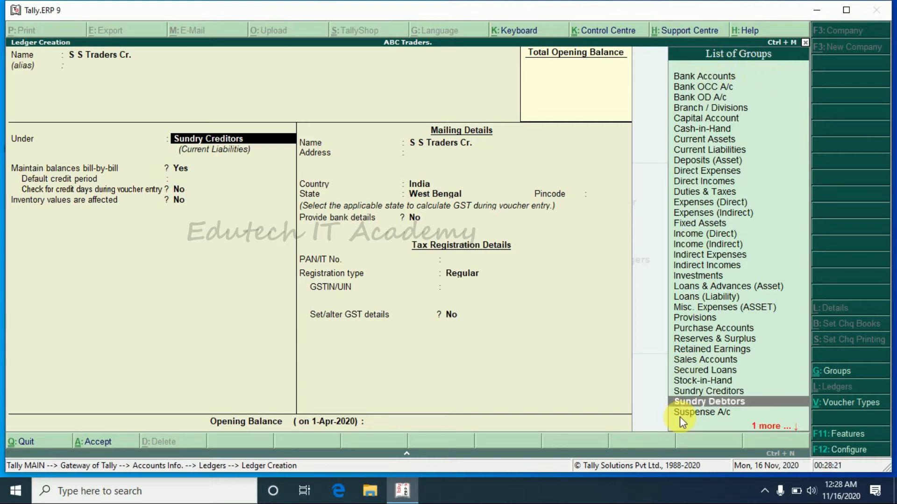
key(Up)
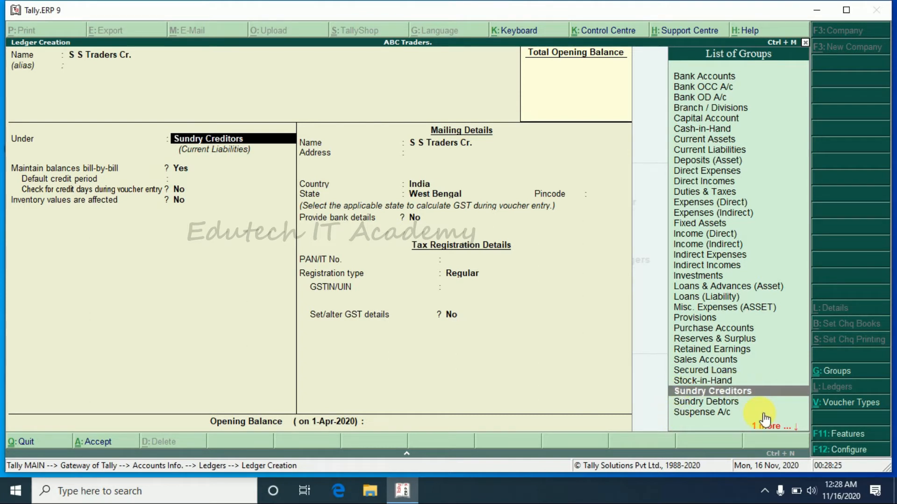
key(Return)
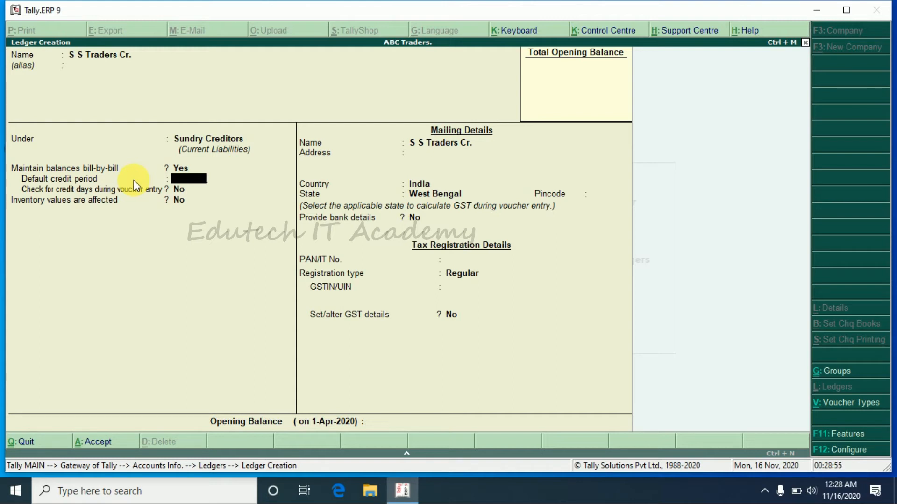
Give the ledger a 21-day default credit period with credit-day checking set to Yes.
text(21)
key(Return)
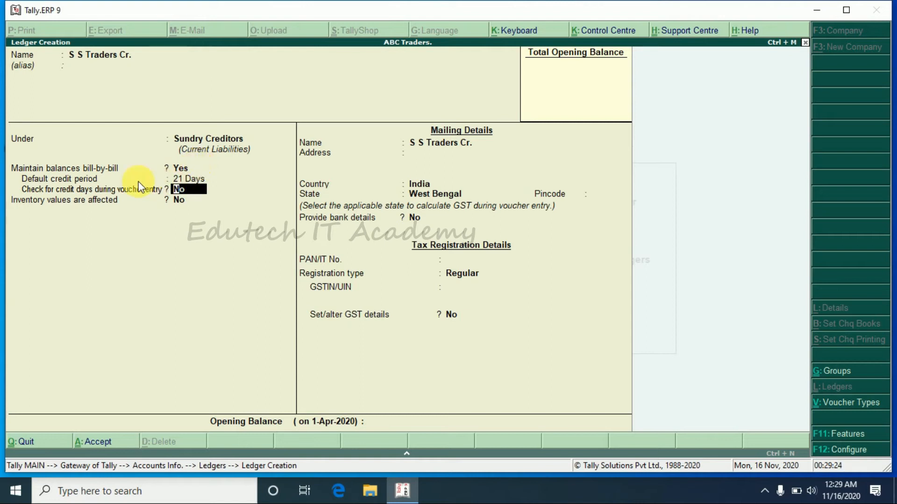
text(y)
key(Return)
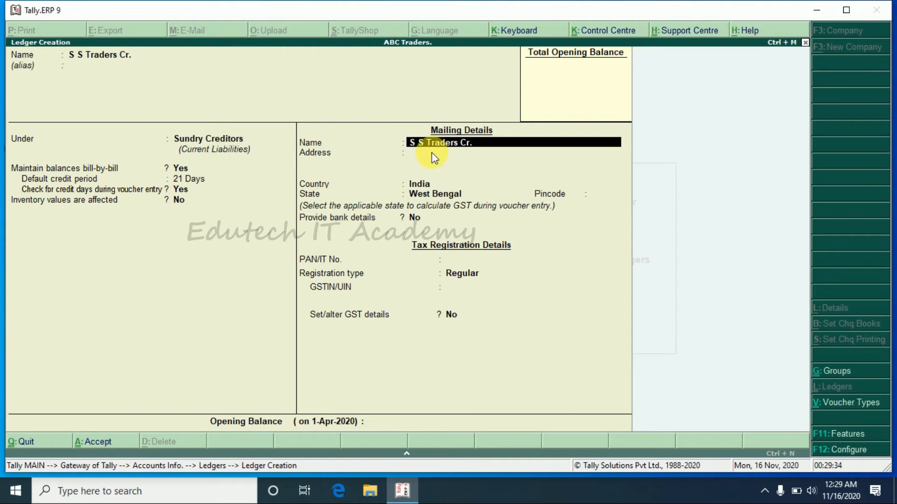
Enter Kolkata as the mailing address, keeping country India and state West Bengal.
key(Return)
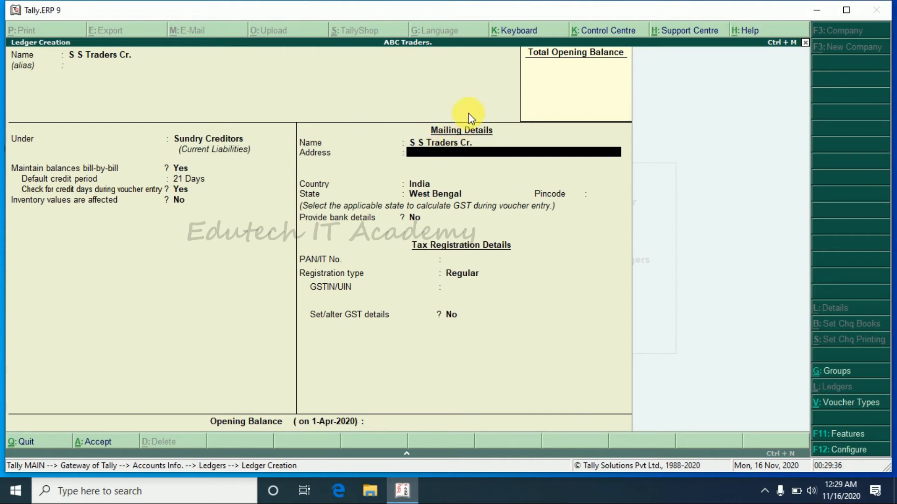
text(Kolkata)
key(Return)
key(Return)
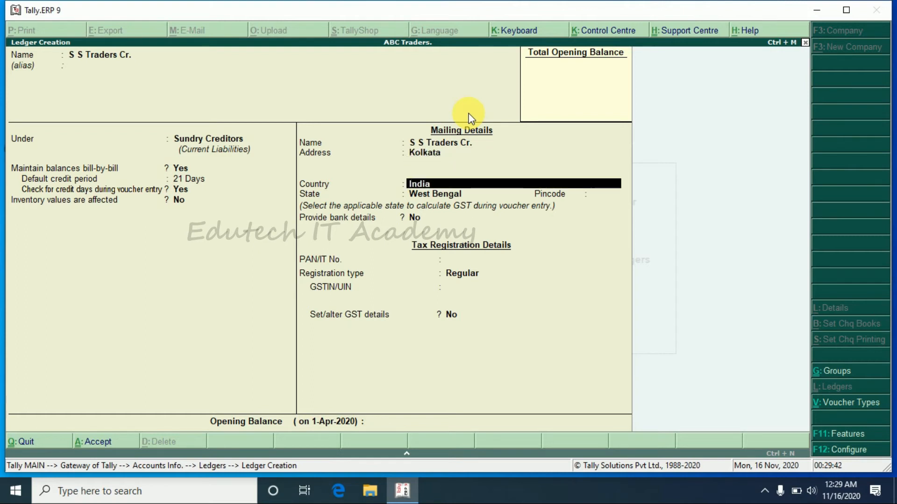
key(Return)
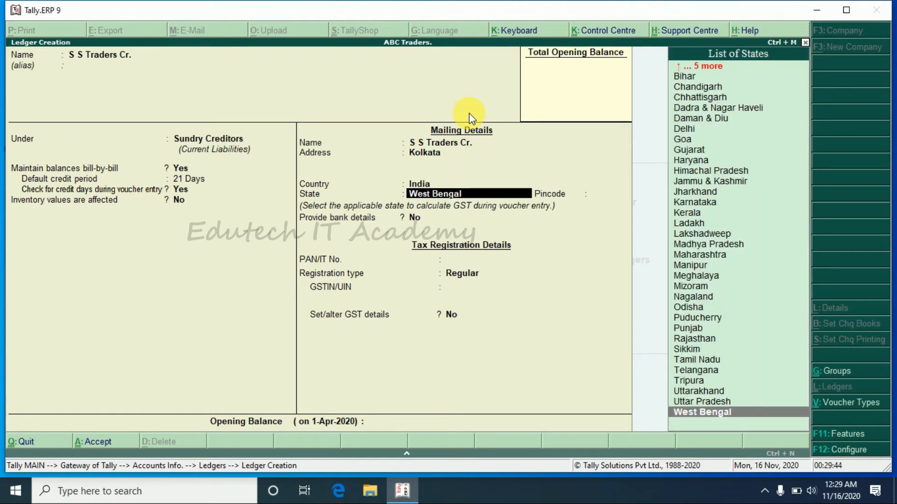
key(Return)
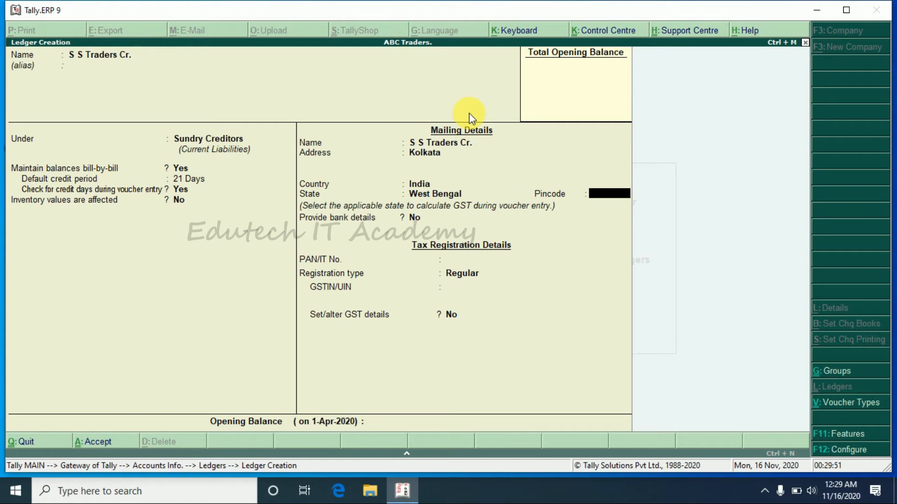
key(BackSpace)
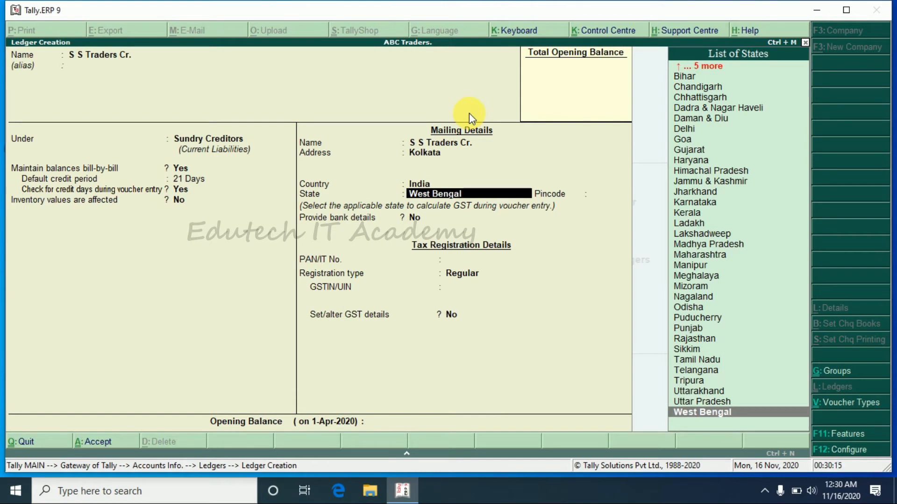
Enter pincode 700122 and leave bank details set to No.
key(Return)
text(70001)
key(BackSpace)
key(BackSpace)
text(122)
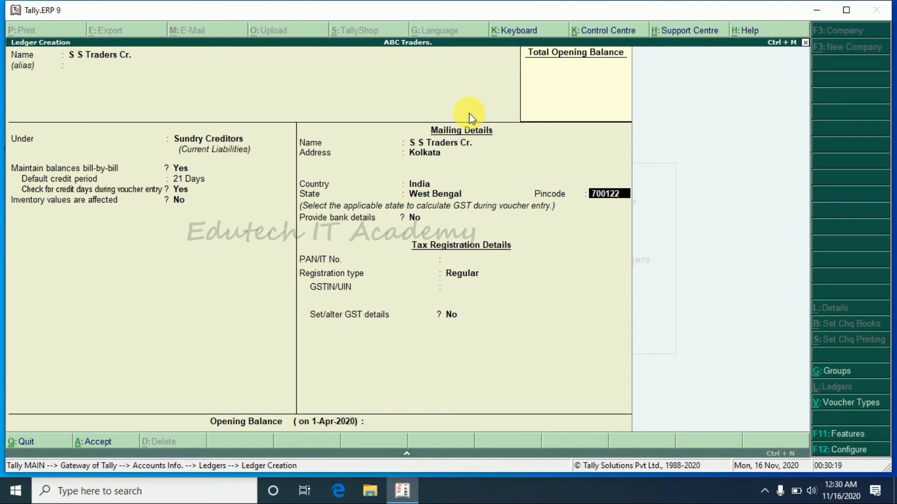
key(Return)
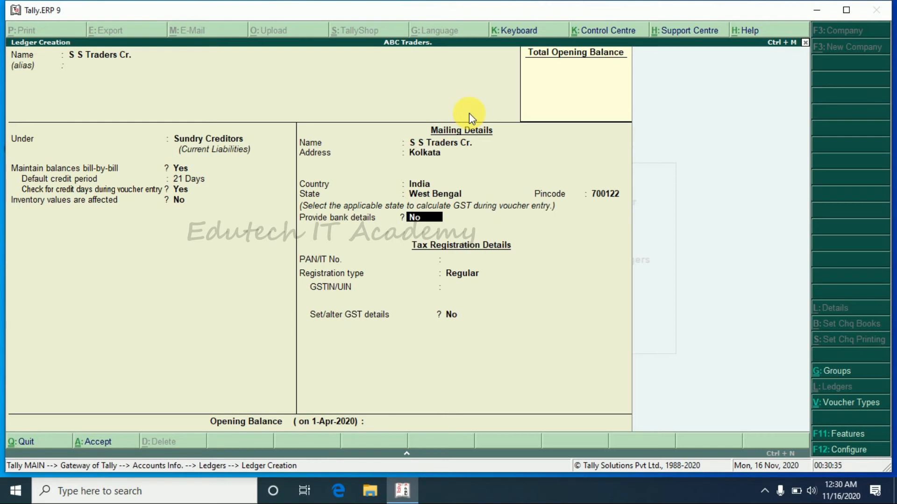
key(Return)
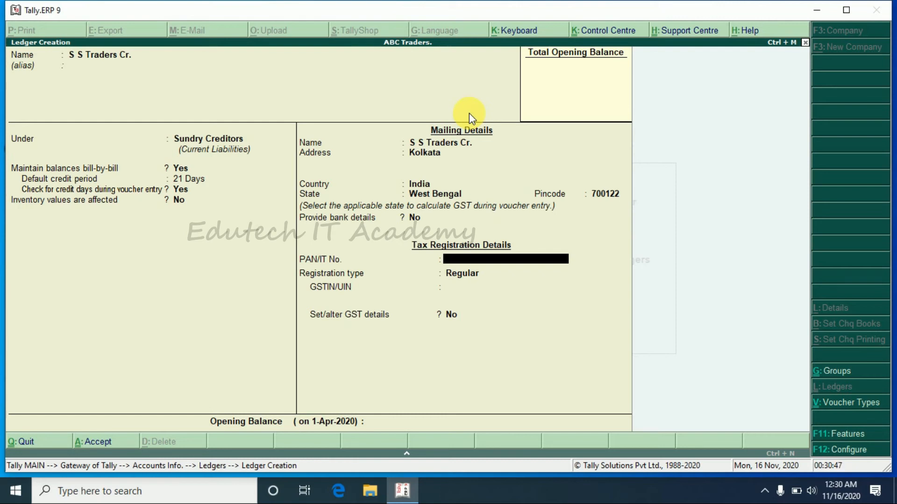
Fill in the ledger's PAN/IT number.
text(FDDF216565)
key(Return)
key(Return)
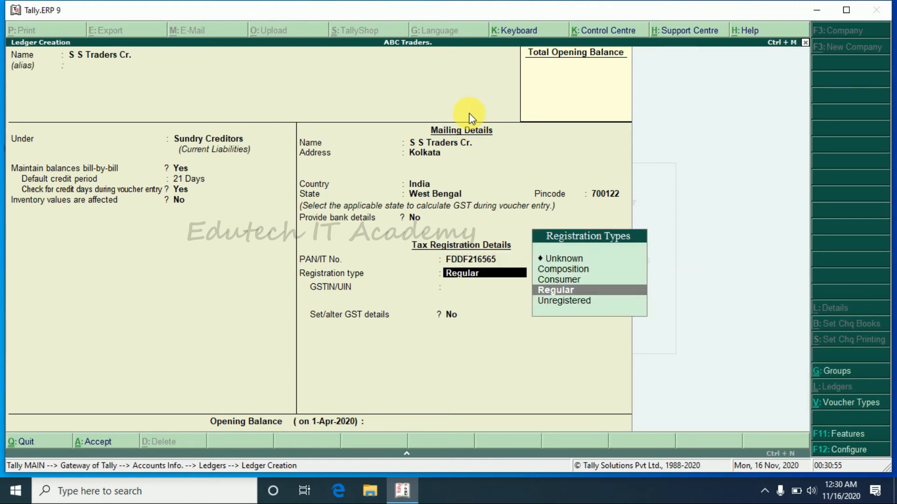